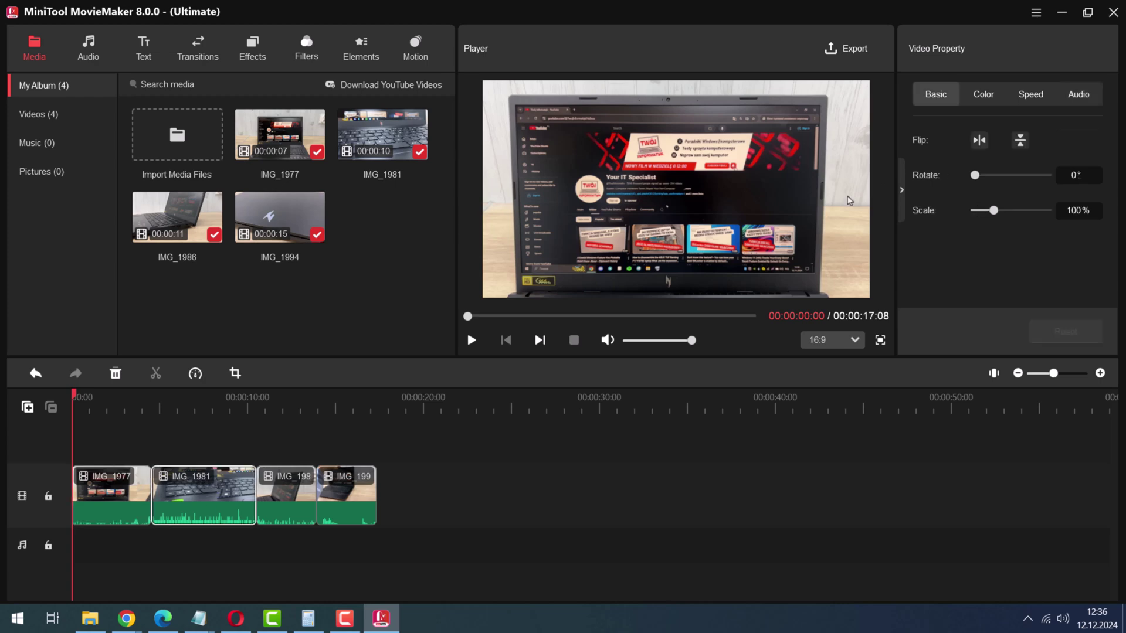
- Mute the audio of the third and fourth clips by setting their volume to 0%, and return the playhead to the start
click(299, 510)
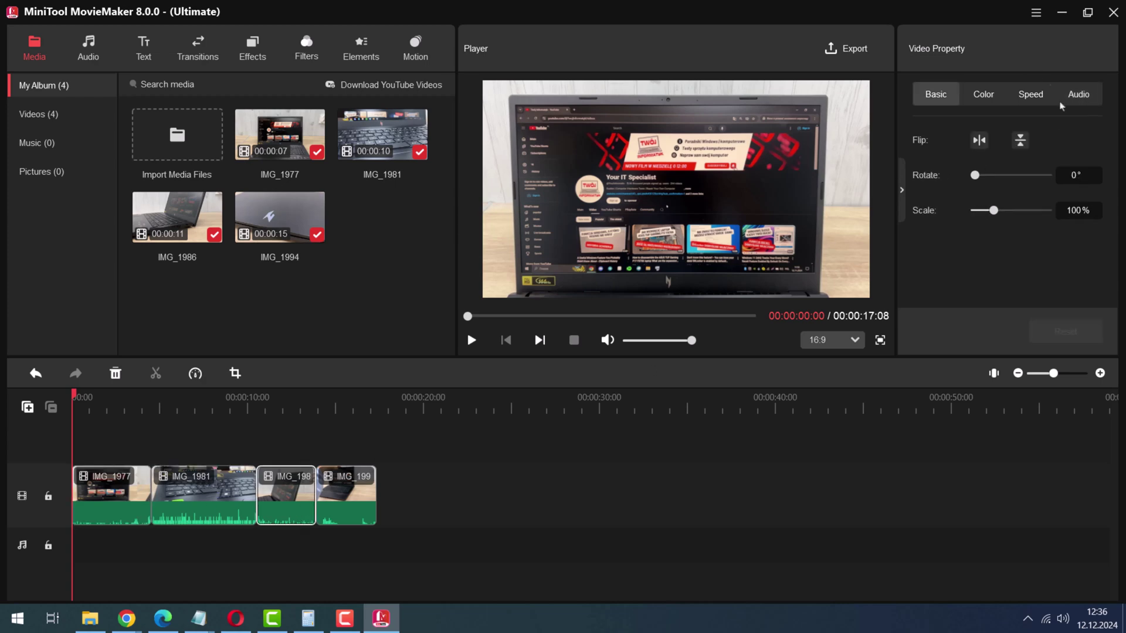
click(1075, 95)
click(976, 212)
click(353, 502)
click(1076, 100)
click(977, 212)
drag(315, 394, 59, 410)
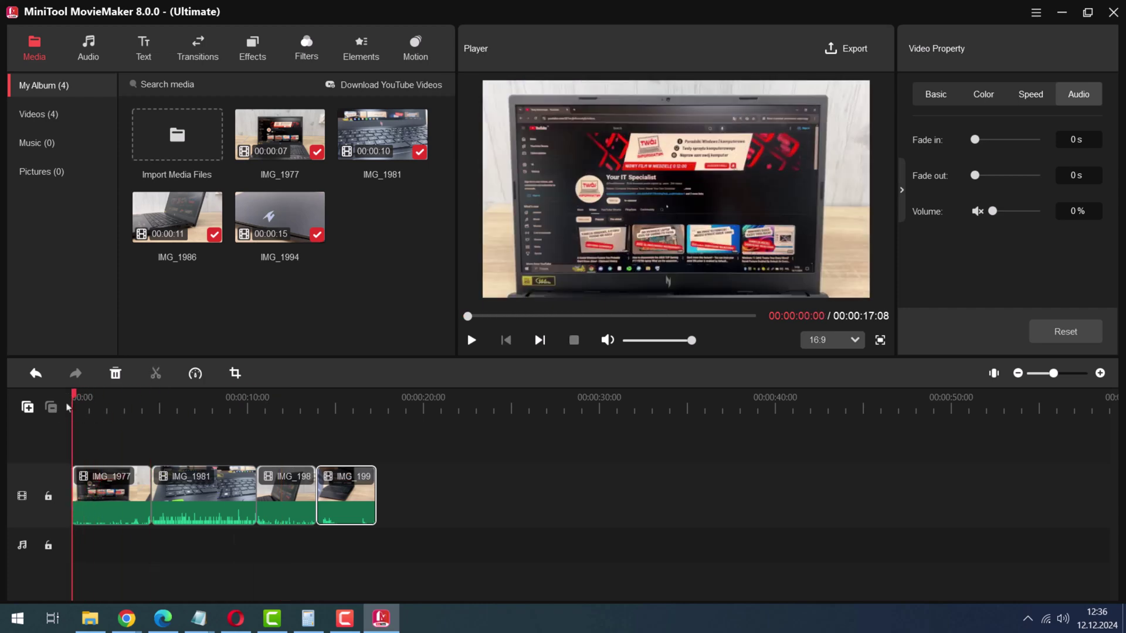
- Add the A_Dusty_Road music track to the audio track from the start of the timeline and preview it
click(89, 46)
mouse_move(384, 166)
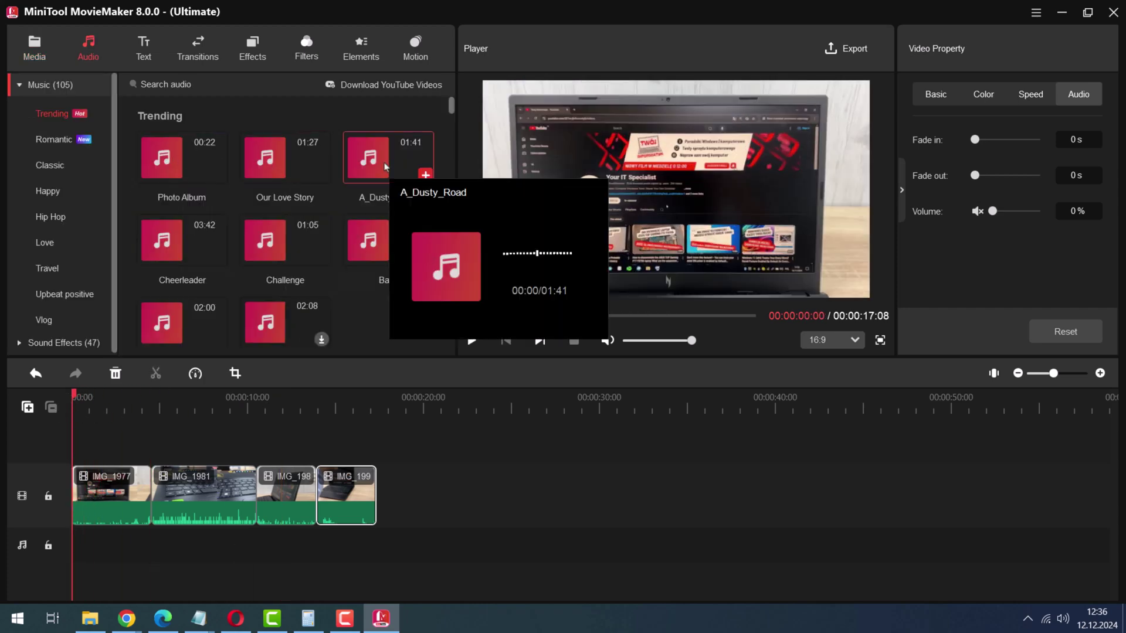
click(425, 175)
click(471, 340)
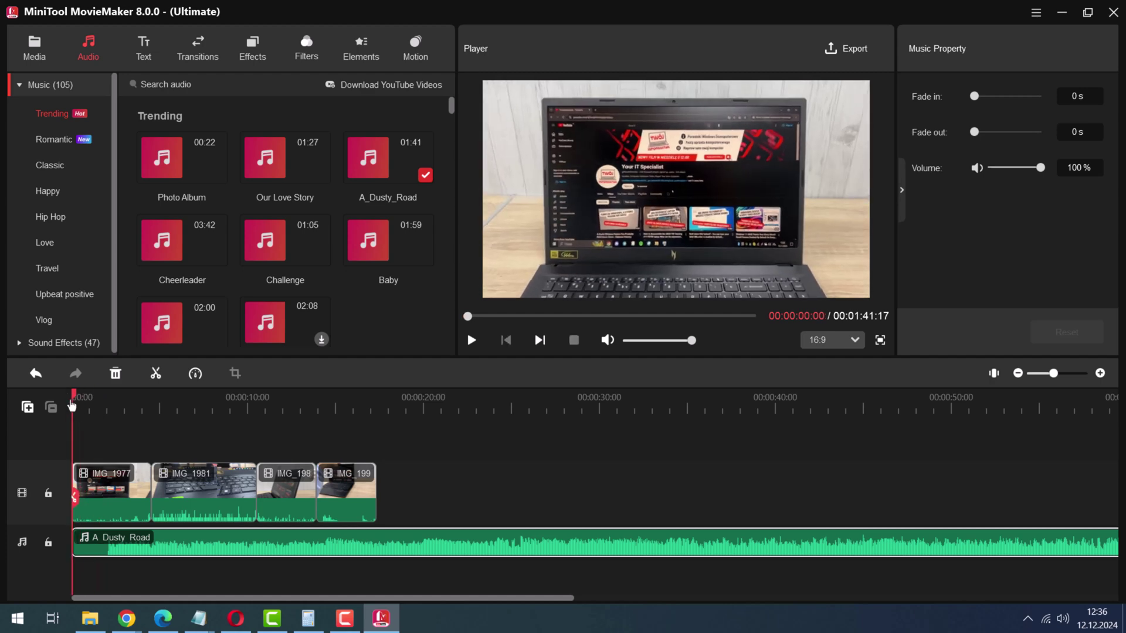
click(469, 345)
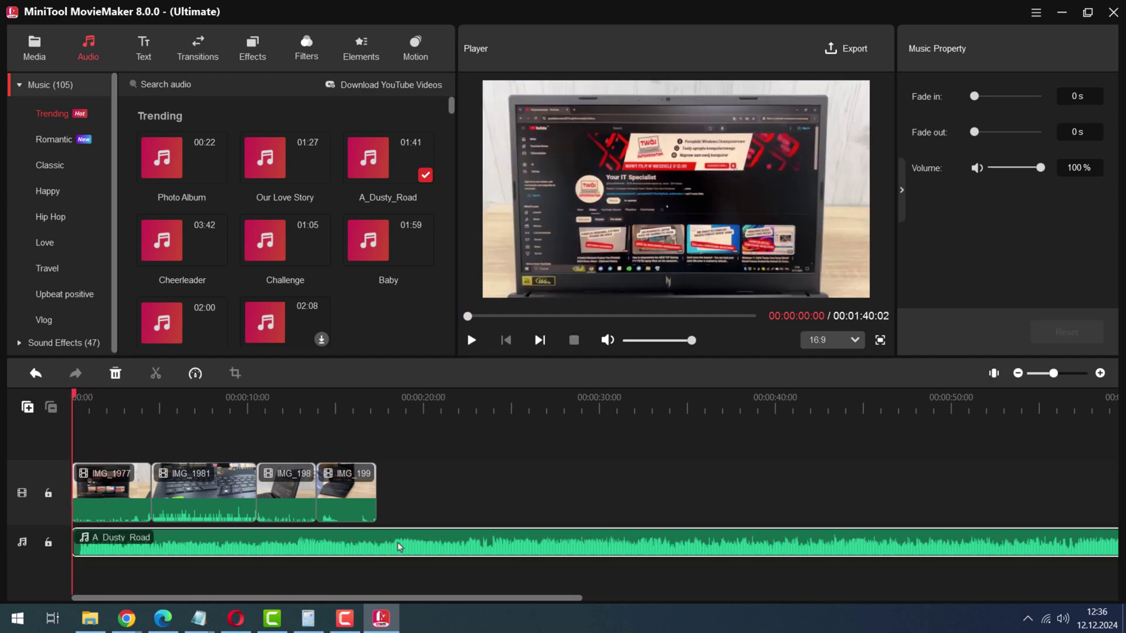
- Split the music track just past the end of the last clip and delete the remainder
click(394, 400)
click(394, 497)
key(Delete)
- Trim the music and the last clip to end together at about 17 s, and set the music's fade out to 3 s
click(384, 545)
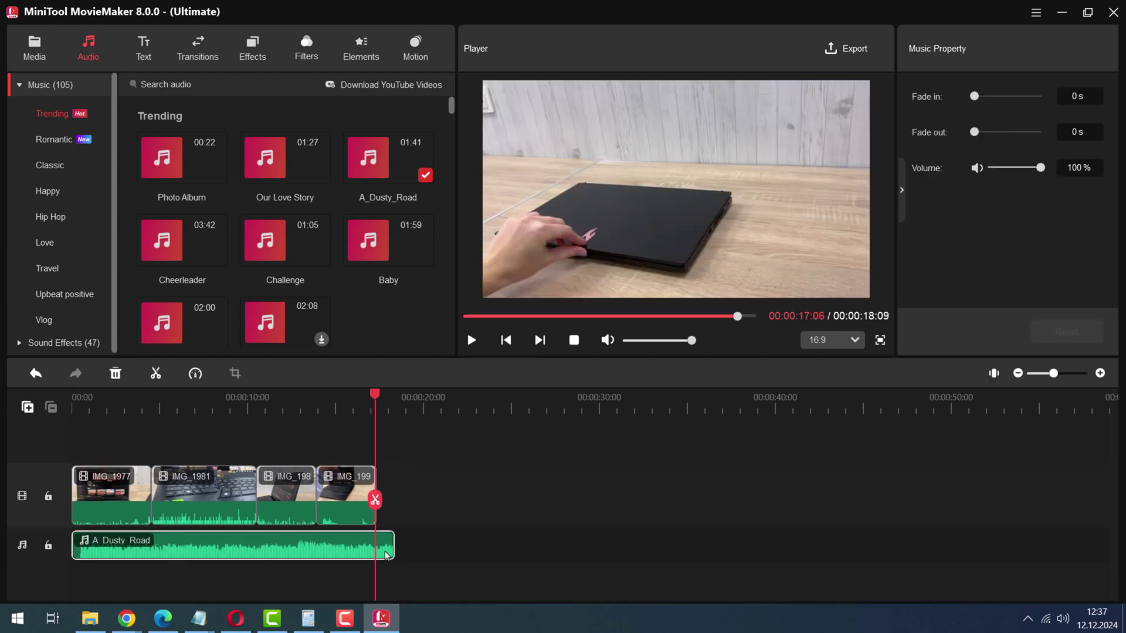
click(384, 499)
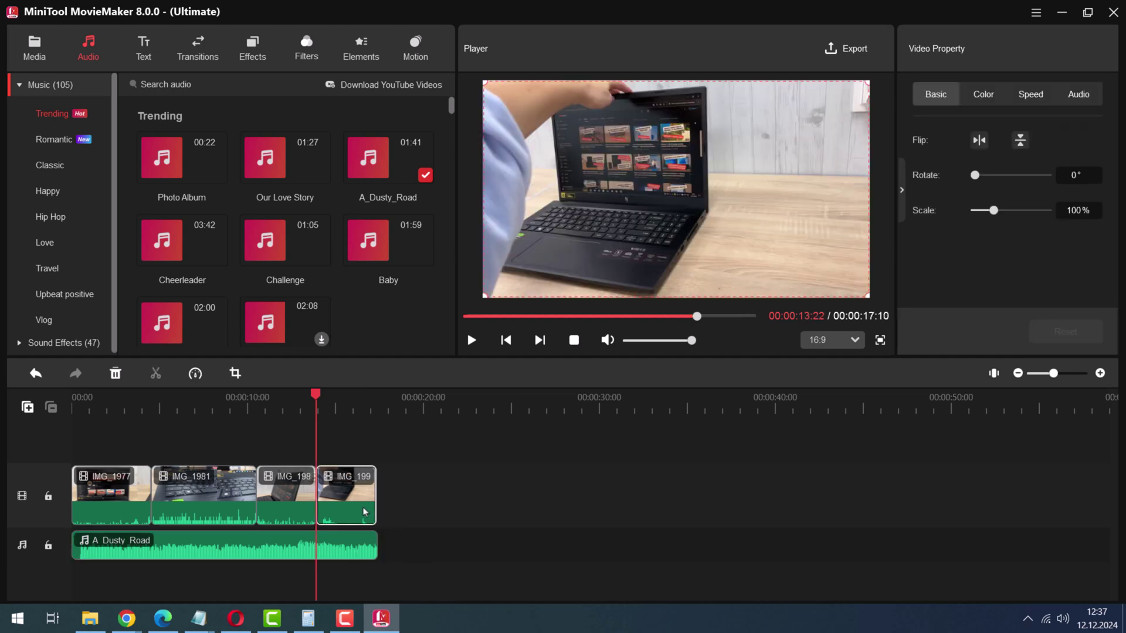
click(419, 576)
click(378, 499)
click(389, 547)
click(382, 548)
click(377, 547)
click(369, 547)
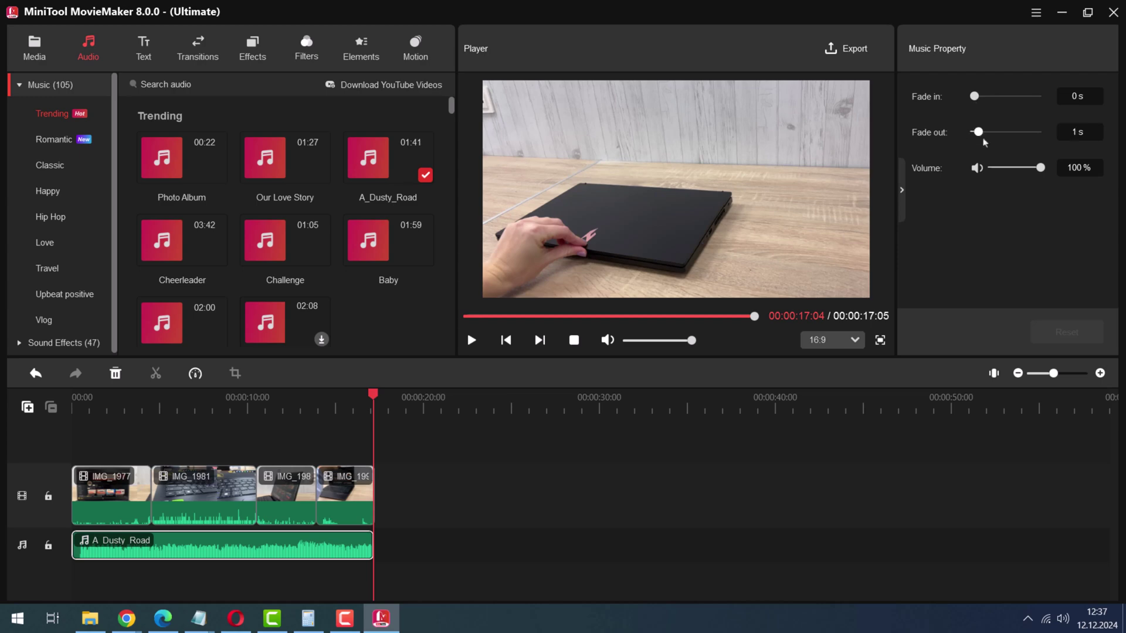
drag(980, 138, 988, 139)
- Browse the Ambience, Voice and Trending sound effects and download the Machine gun fire effect
scroll(47, 177, down, 1)
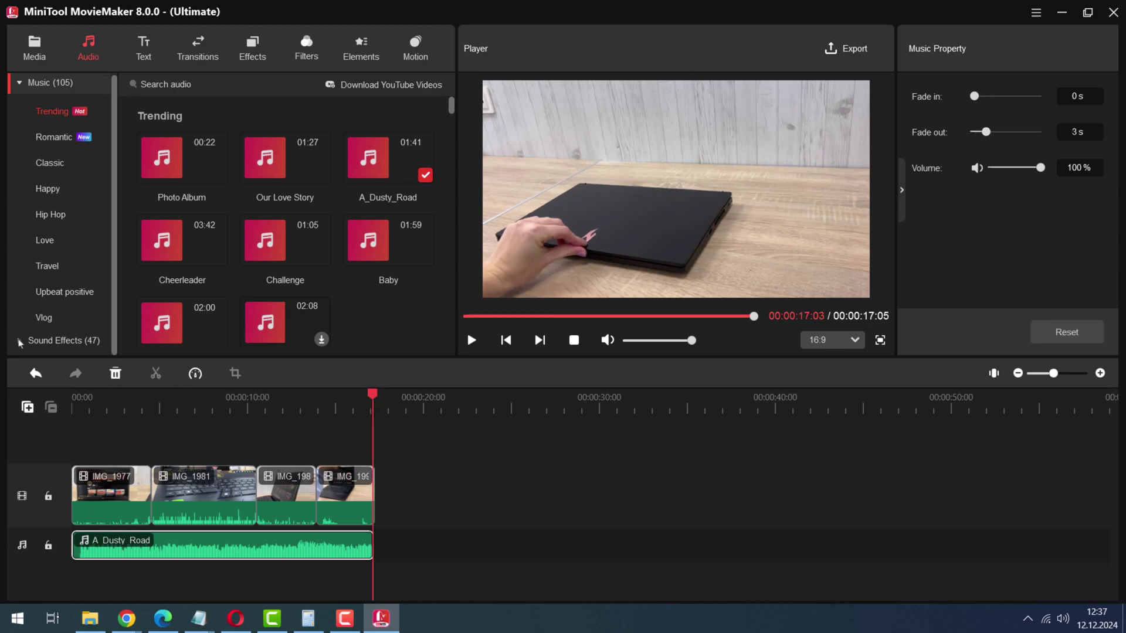
click(20, 341)
click(54, 166)
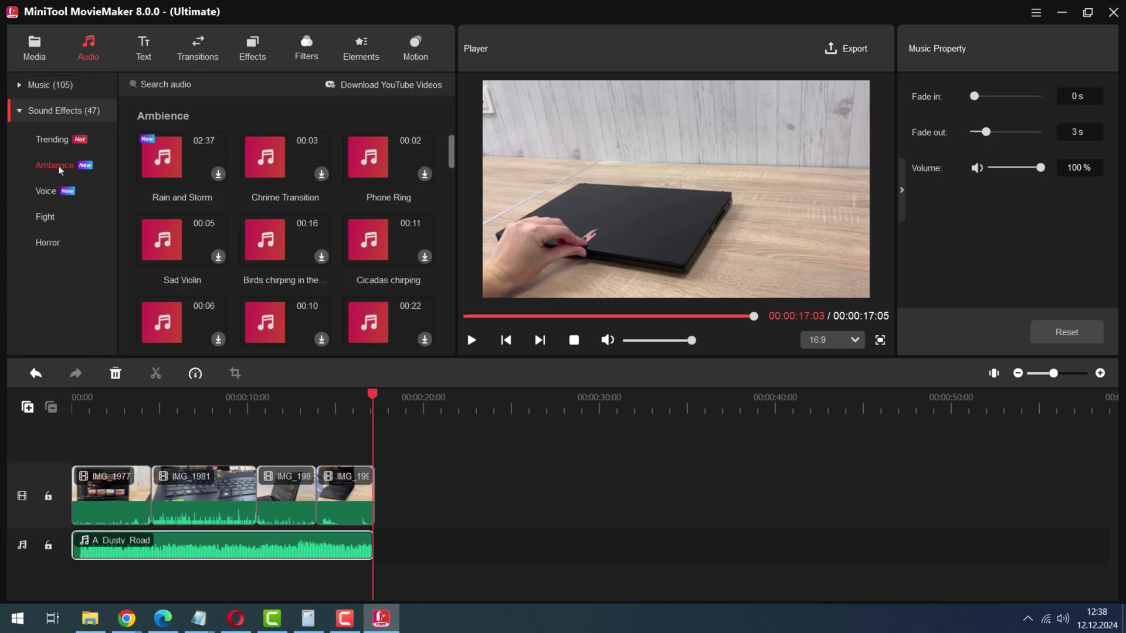
click(47, 194)
click(49, 150)
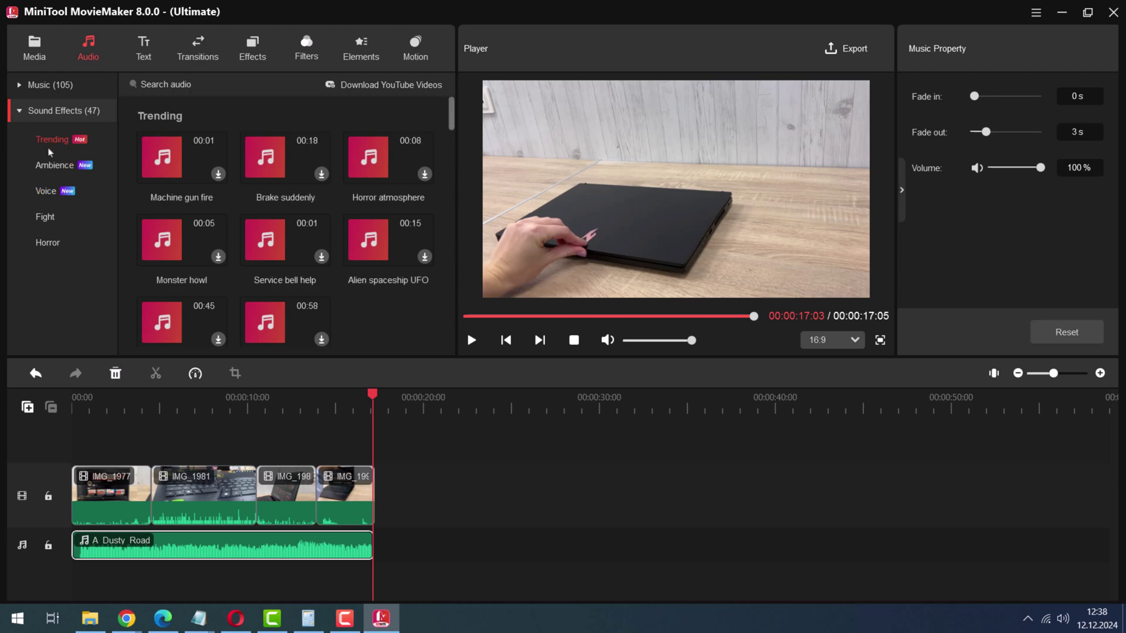
click(219, 174)
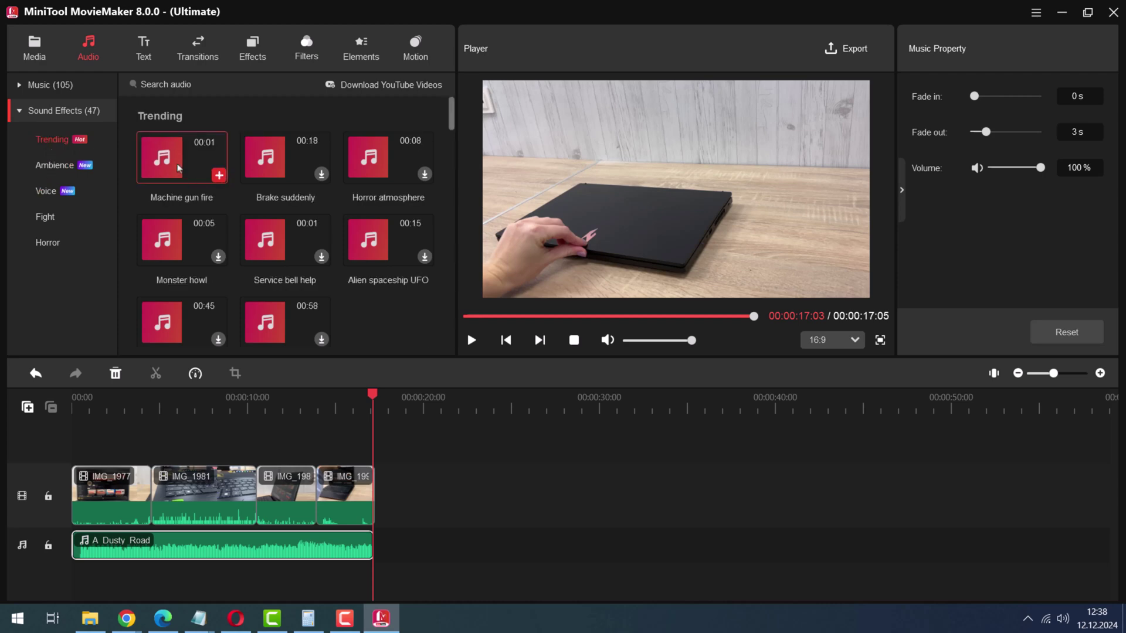
- Preview the trending transitions and add a CrossZoom transition at each of the three joins between the clips
click(186, 59)
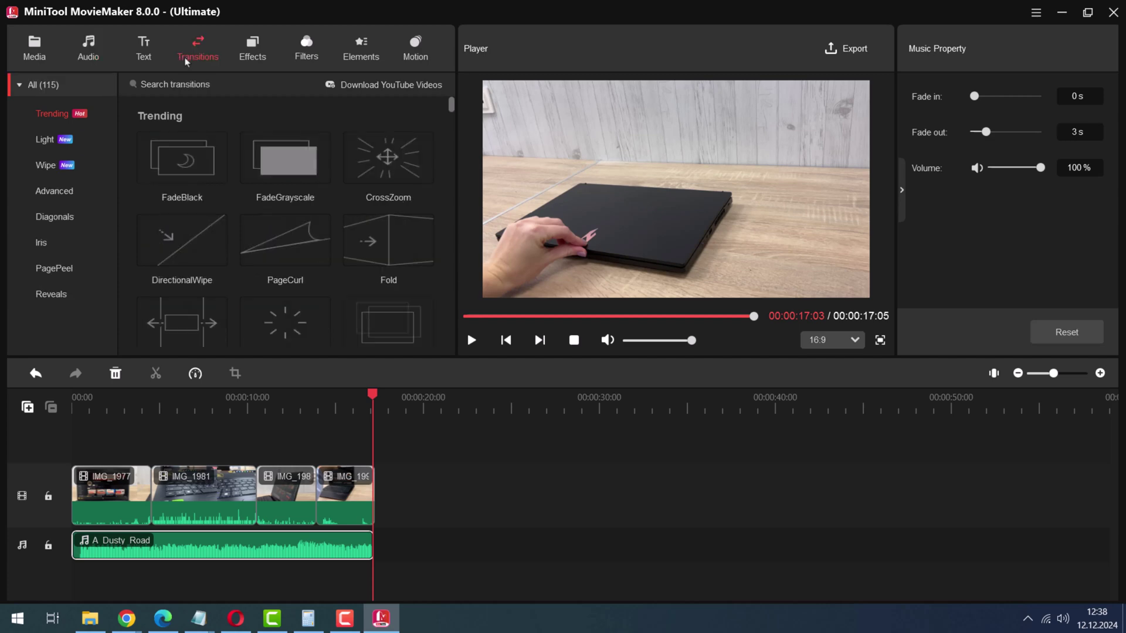
click(253, 53)
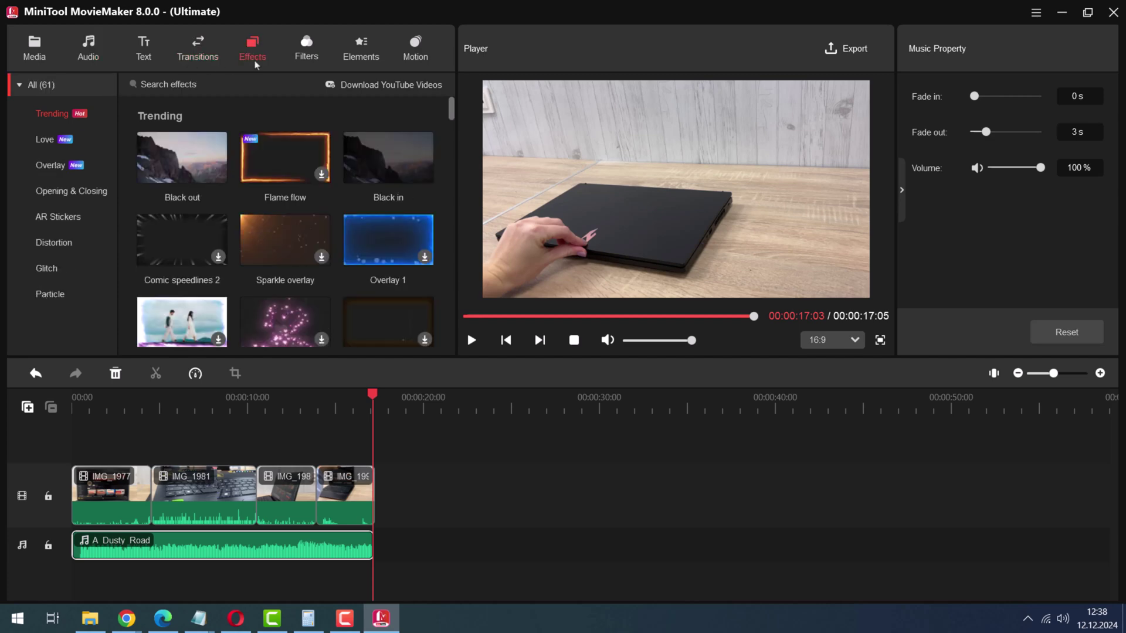
click(200, 58)
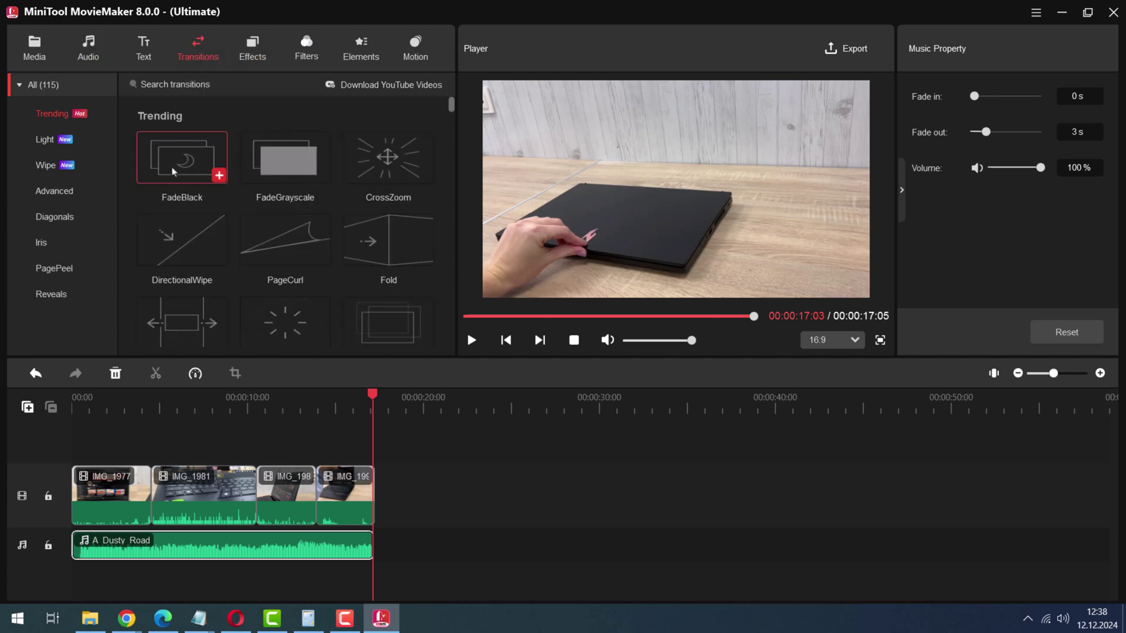
mouse_move(173, 171)
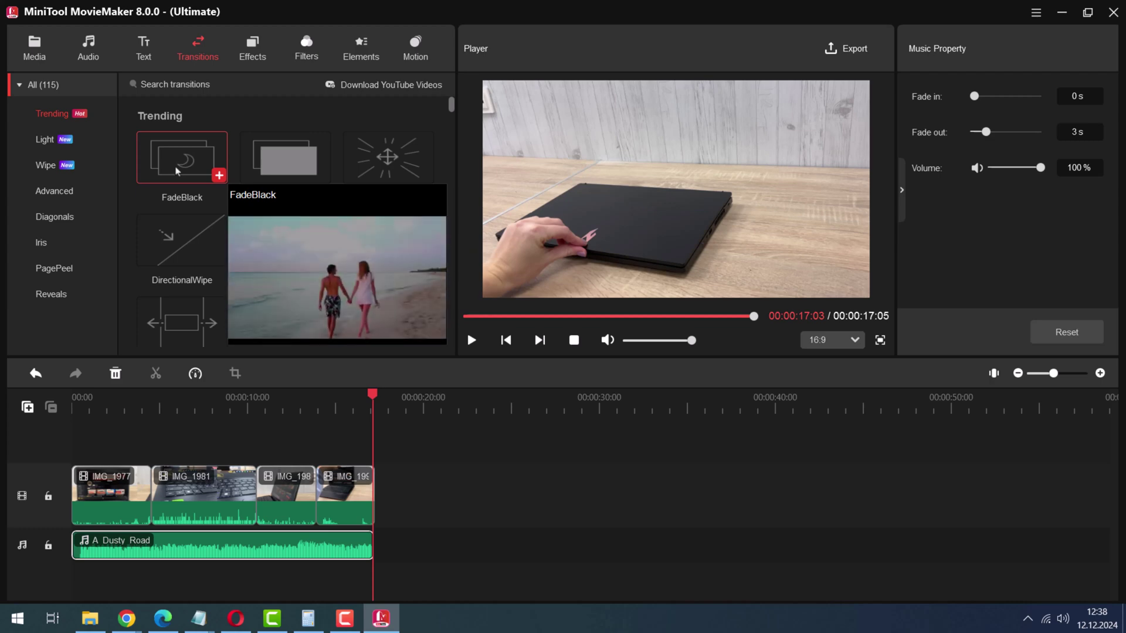
mouse_move(266, 157)
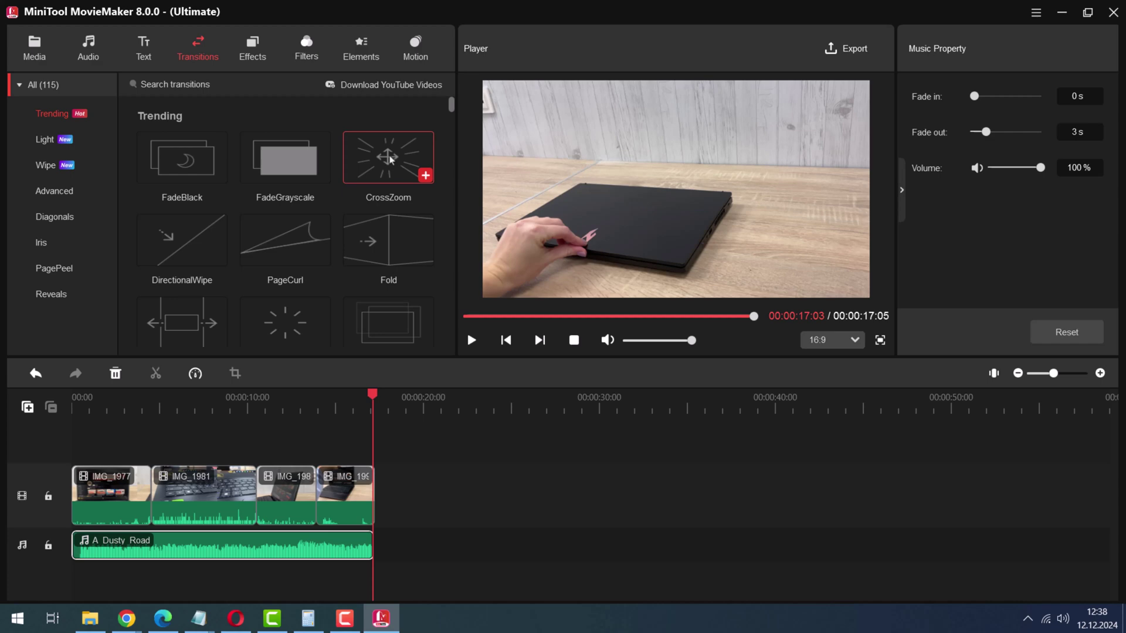
mouse_move(391, 160)
drag(390, 160, 147, 500)
click(252, 497)
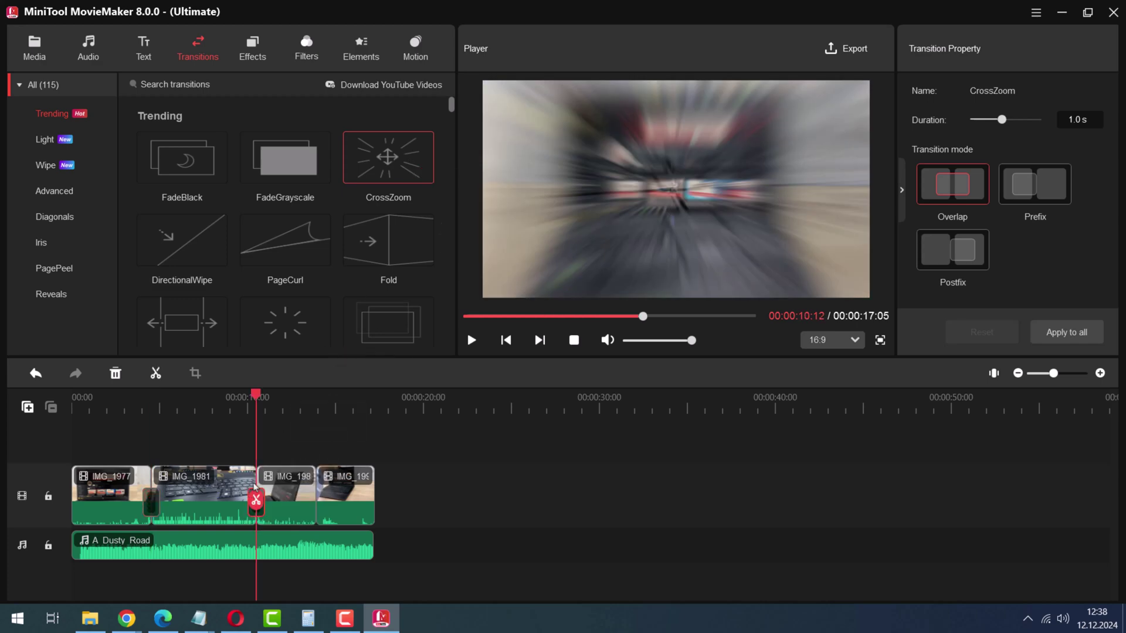
drag(349, 409, 317, 499)
- Apply the Black out effect to the last clip and the Black in effect to the first clip
click(243, 62)
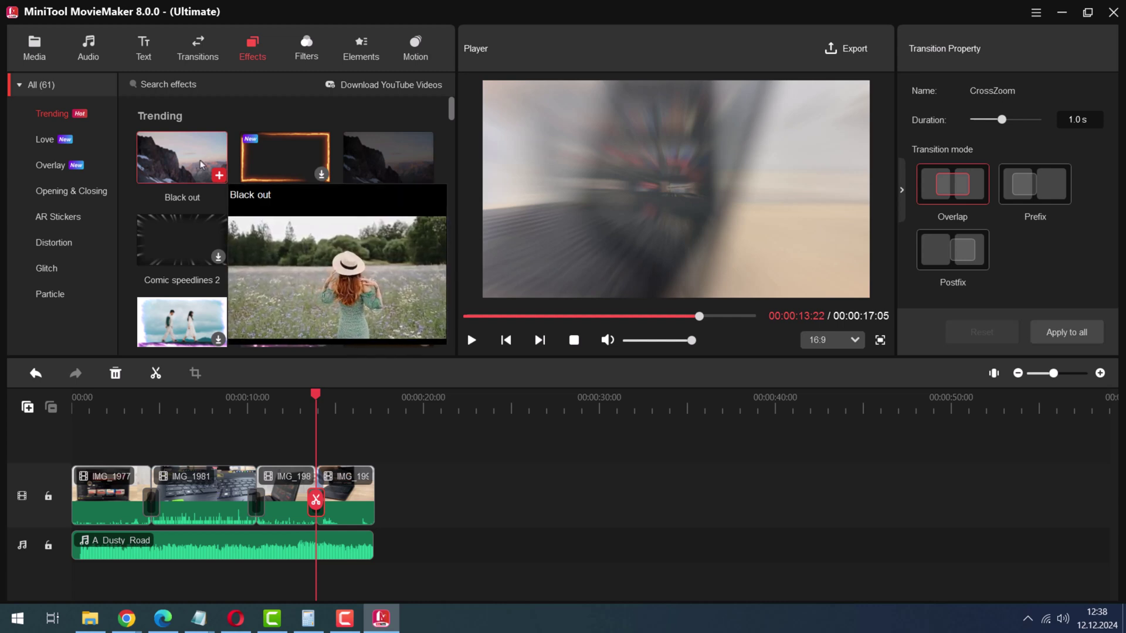
drag(200, 164, 346, 495)
drag(398, 158, 107, 482)
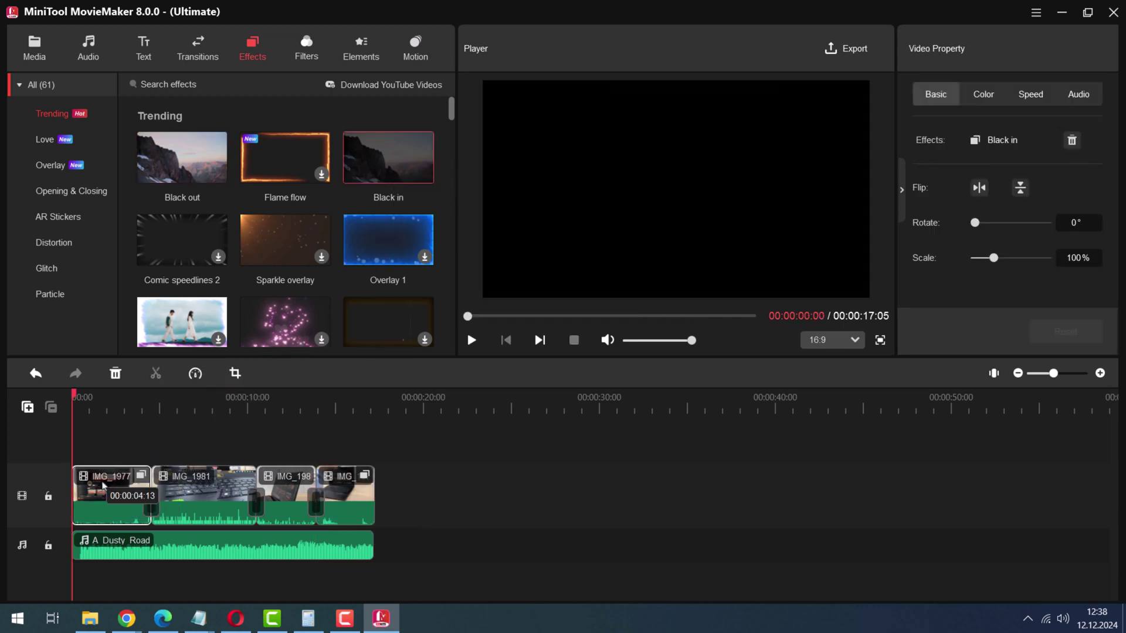
- Add the Caption4 text preset at the start of the timeline and browse the Caption, Credits and Title presets
click(143, 53)
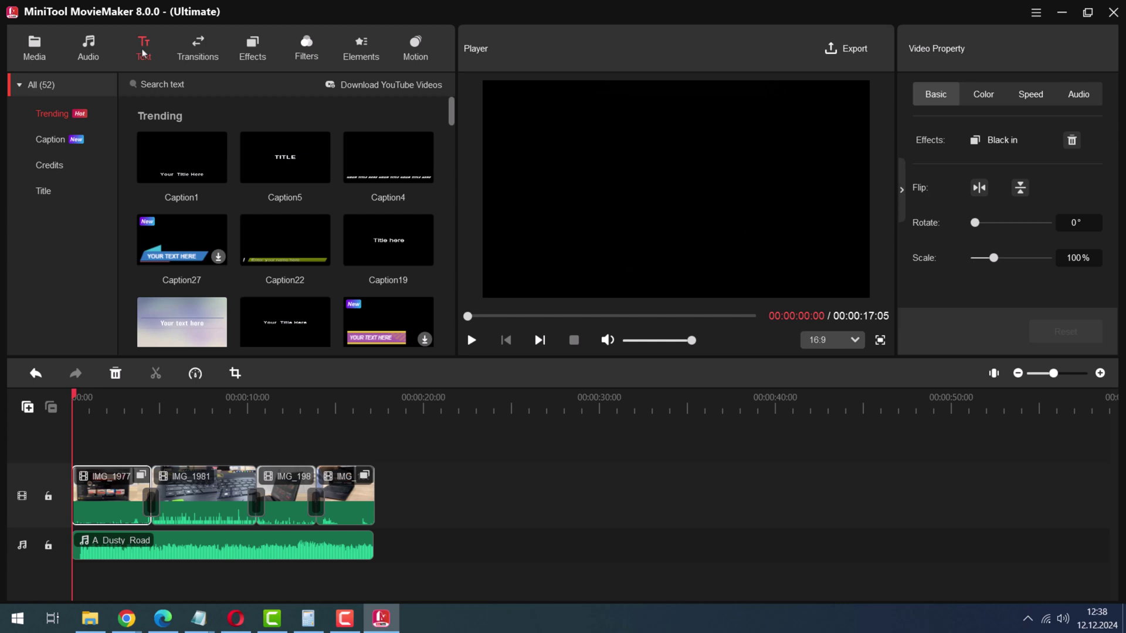
mouse_move(168, 181)
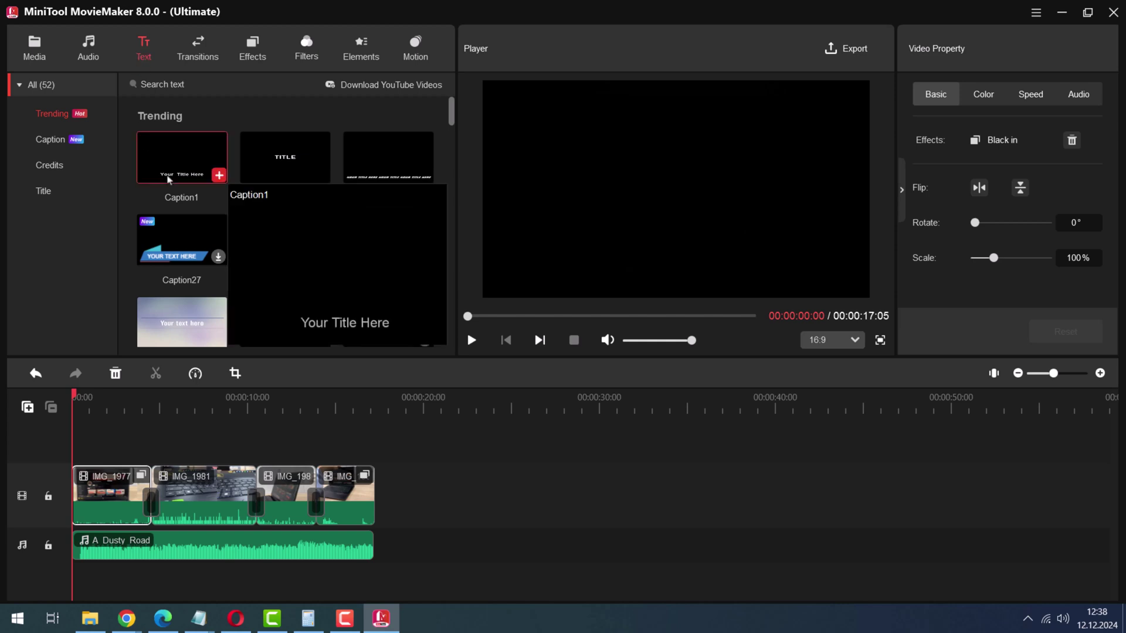
mouse_move(378, 152)
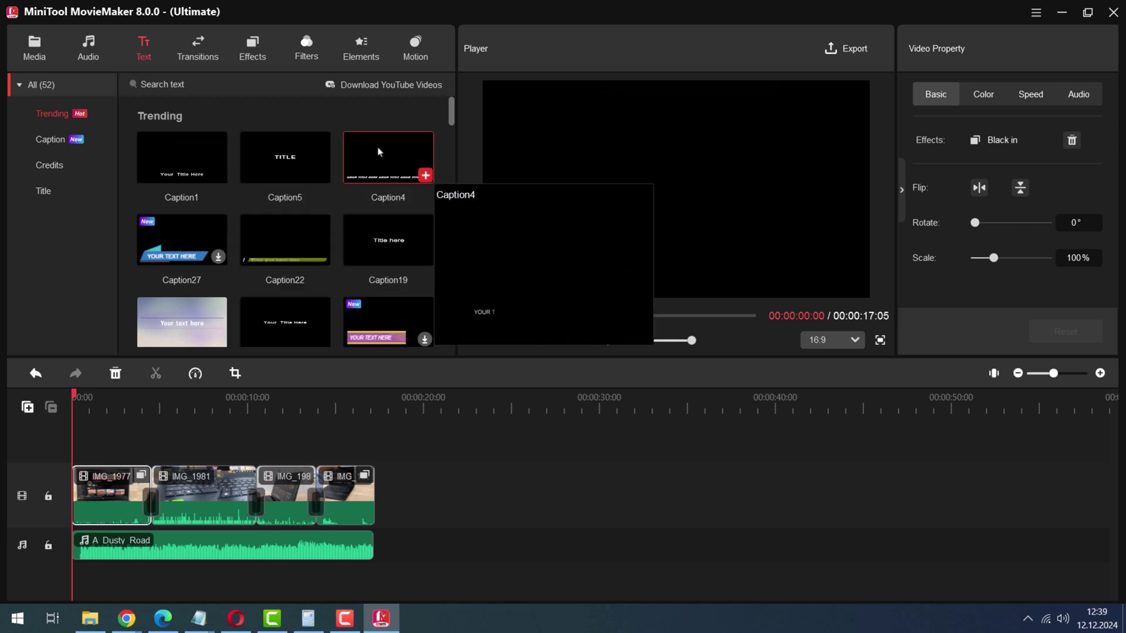
click(427, 176)
click(42, 151)
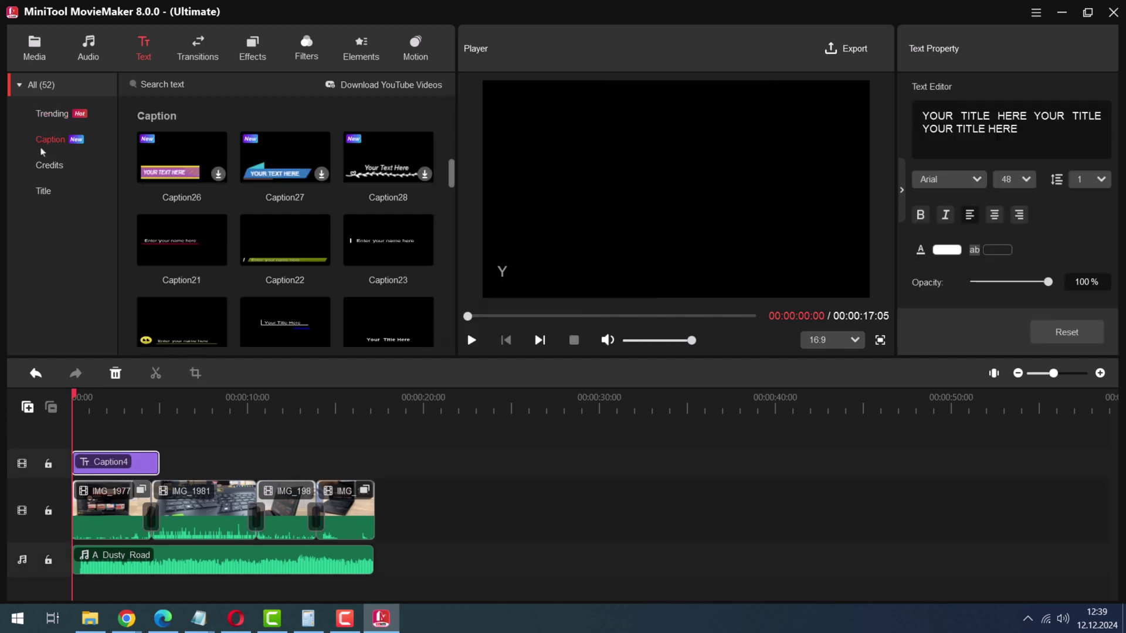
click(47, 169)
click(41, 198)
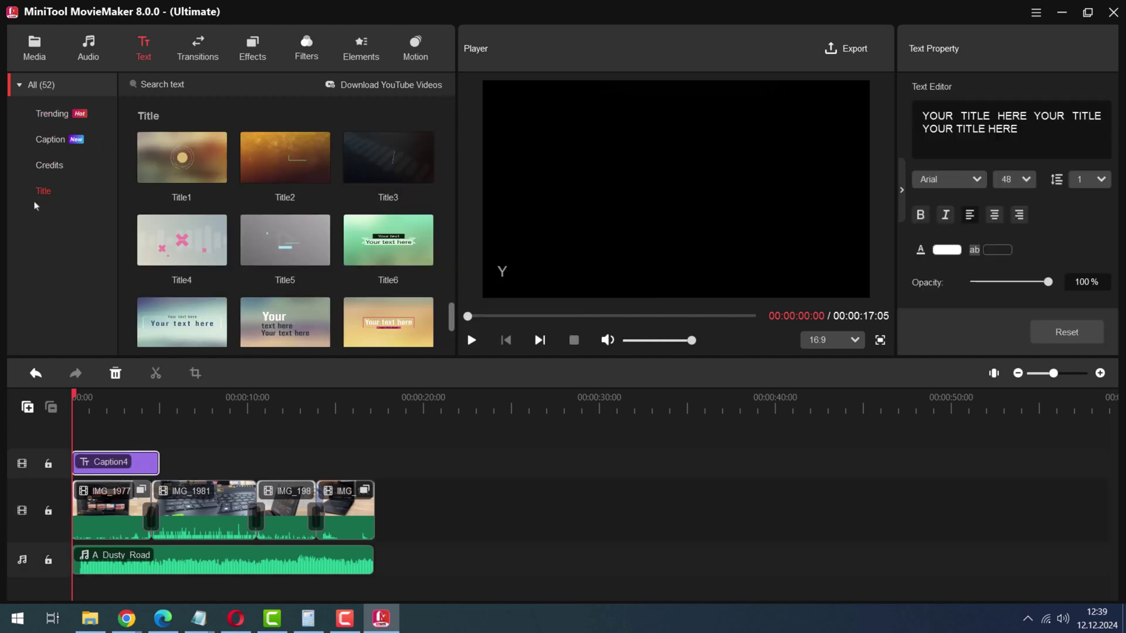
- Replace the placeholder text of the Caption4 title with RECENZJA LAPTOPA
right_click(112, 465)
click(120, 475)
triple_click(948, 120)
text(RECENZJA LAPTOPA)
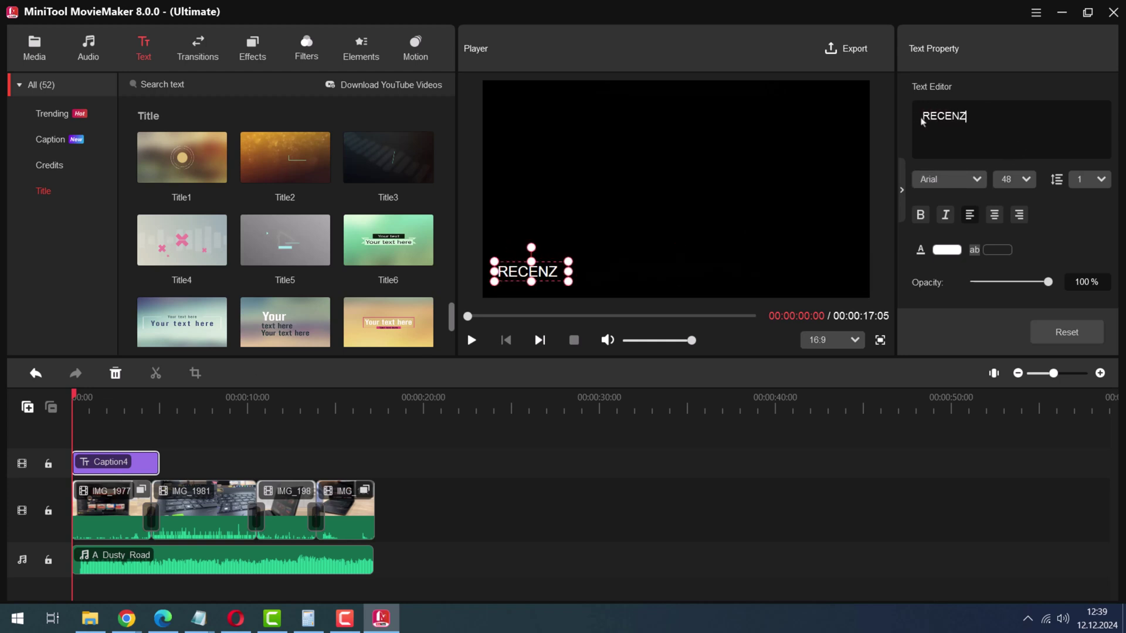
- Format the caption text in the Barlow font at size 68
click(950, 178)
click(955, 252)
click(1013, 179)
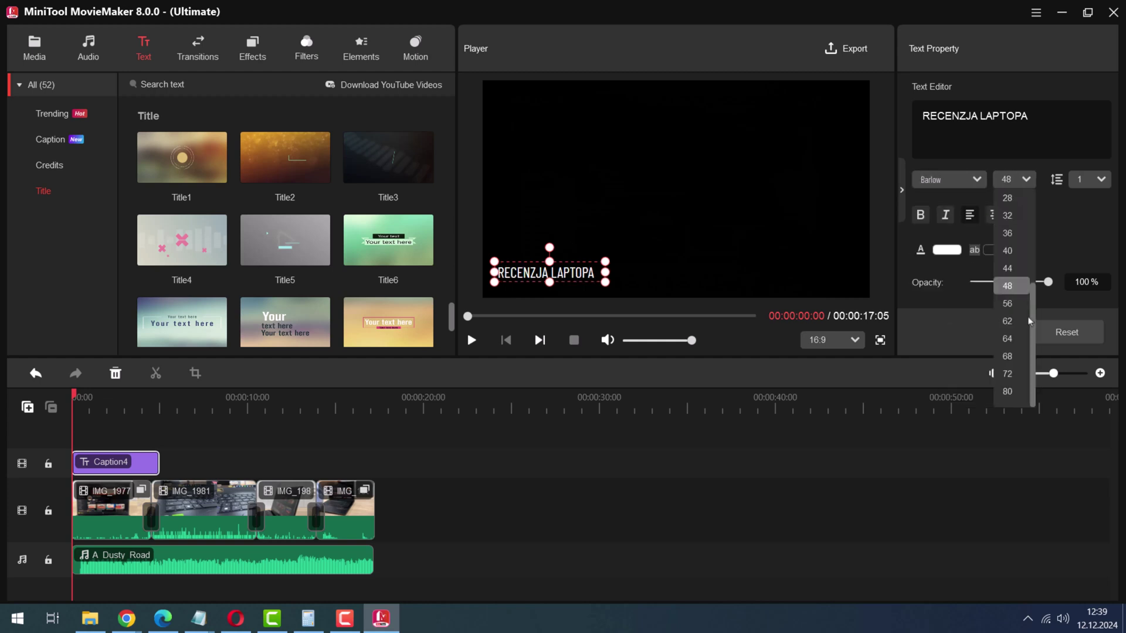
click(1014, 359)
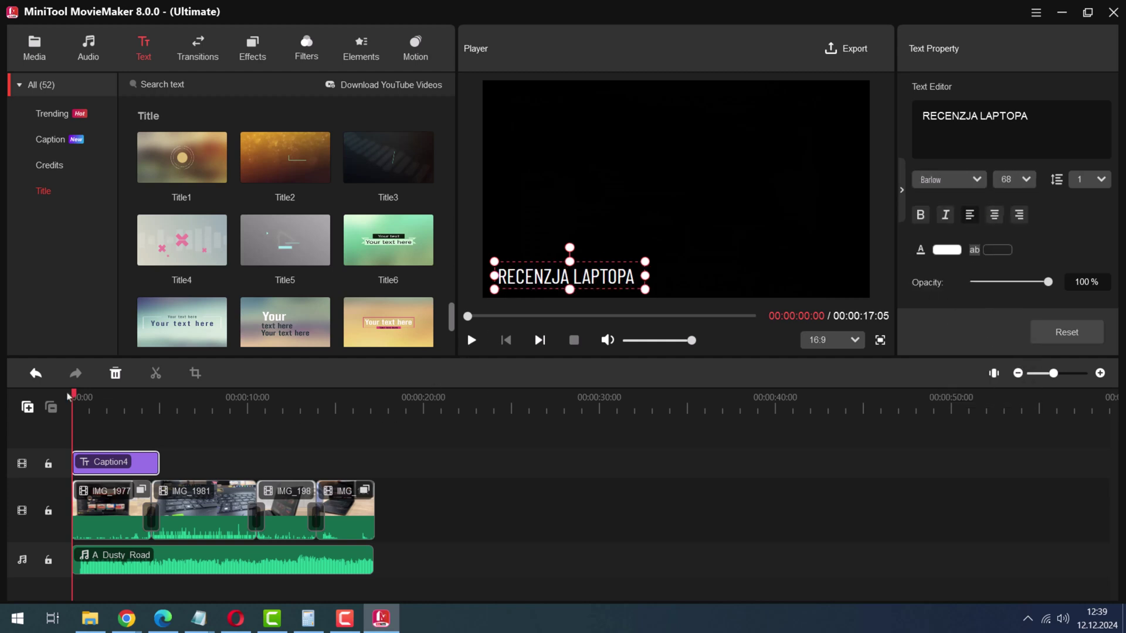
mouse_move(298, 185)
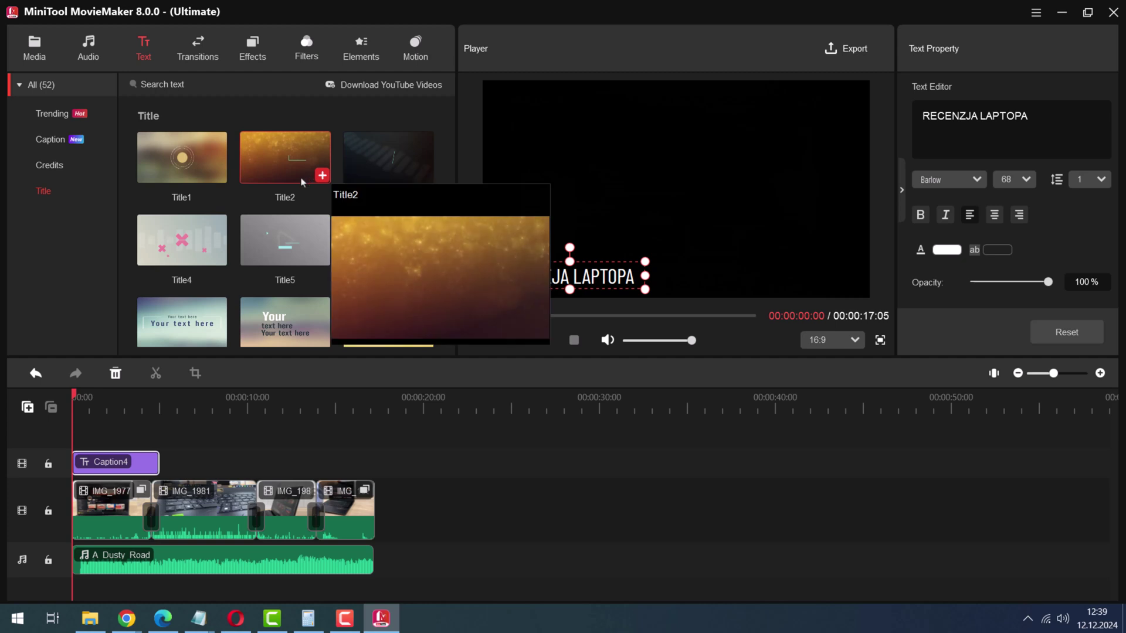
- Apply the Cool 1 filter to the IMG_1981 clip and scrub through the clip to check it
mouse_move(277, 265)
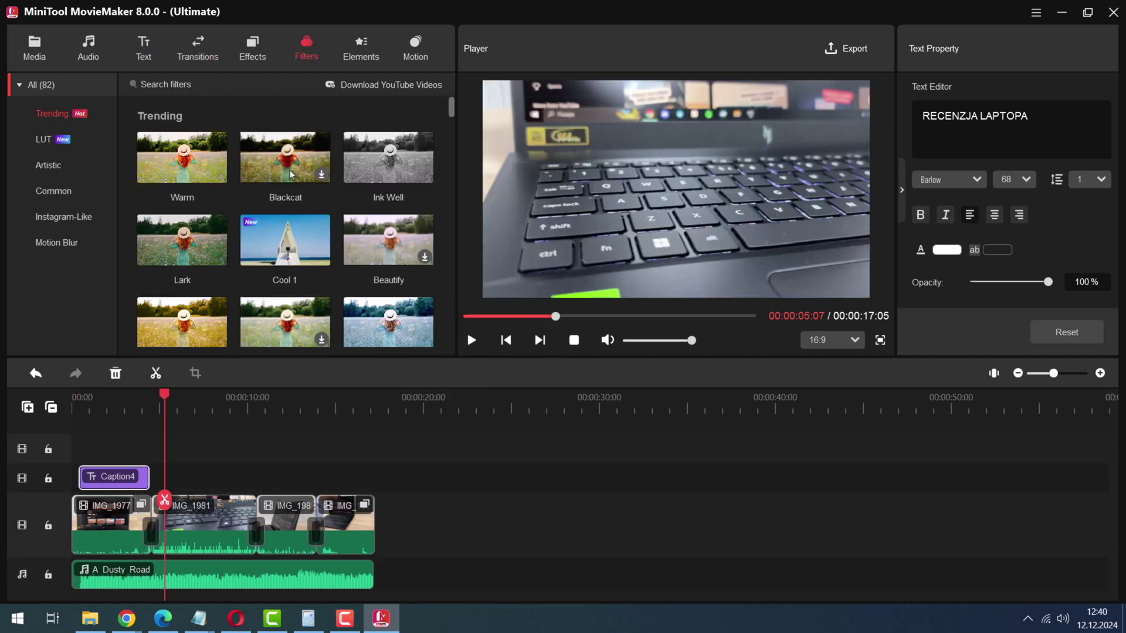
drag(299, 252, 189, 526)
drag(149, 397, 210, 401)
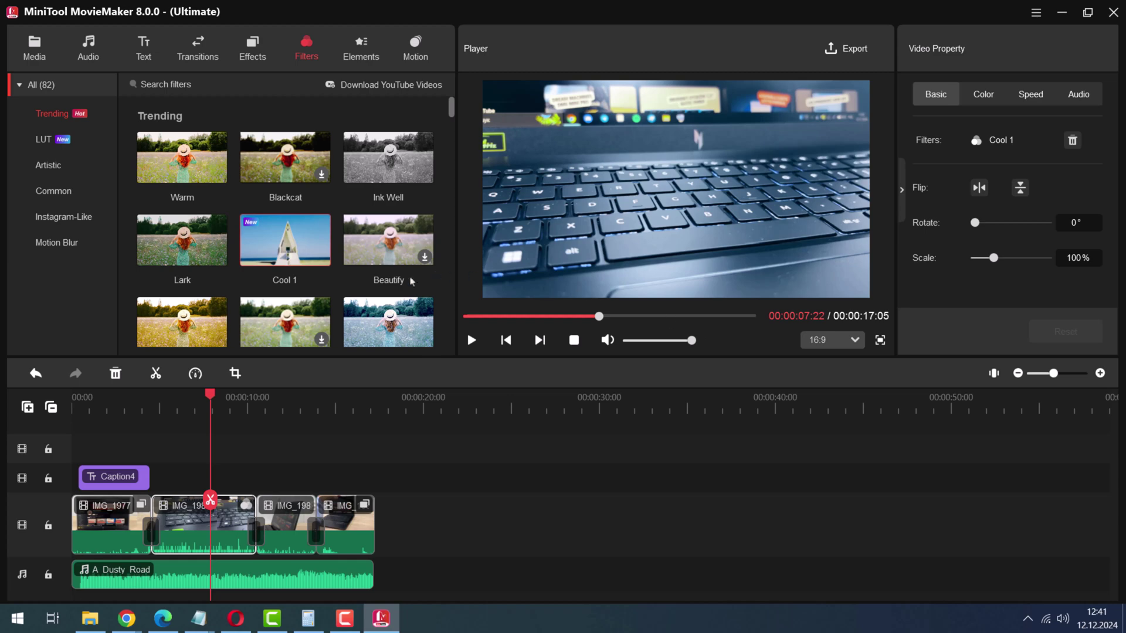
- Place the Subscribe 1 element above the last clip and play back the edit
click(353, 50)
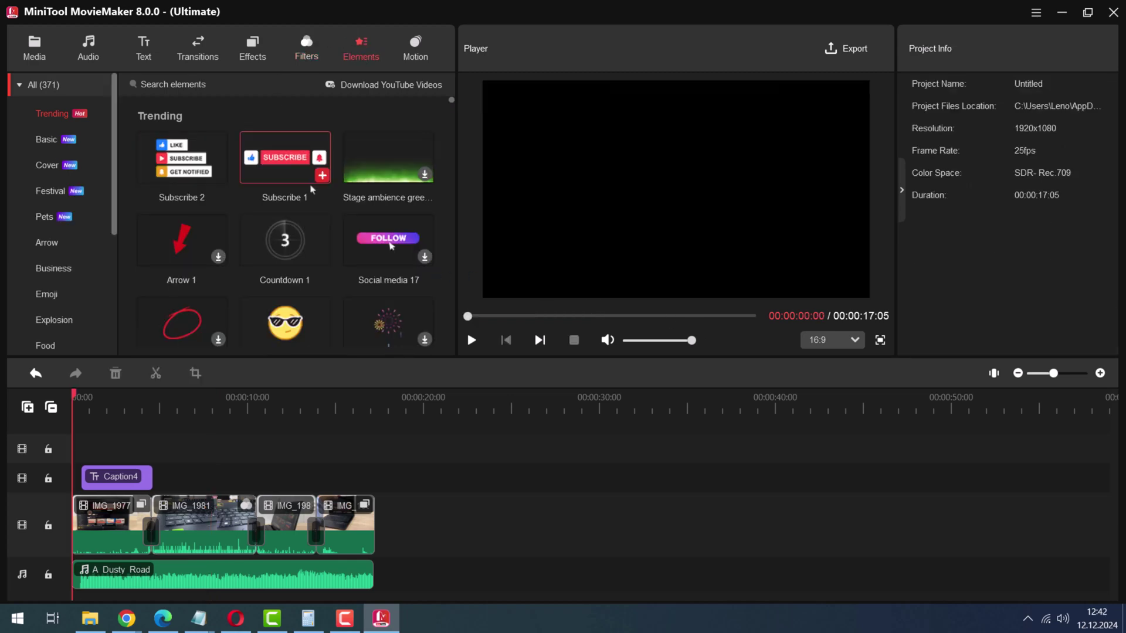
drag(309, 173, 326, 485)
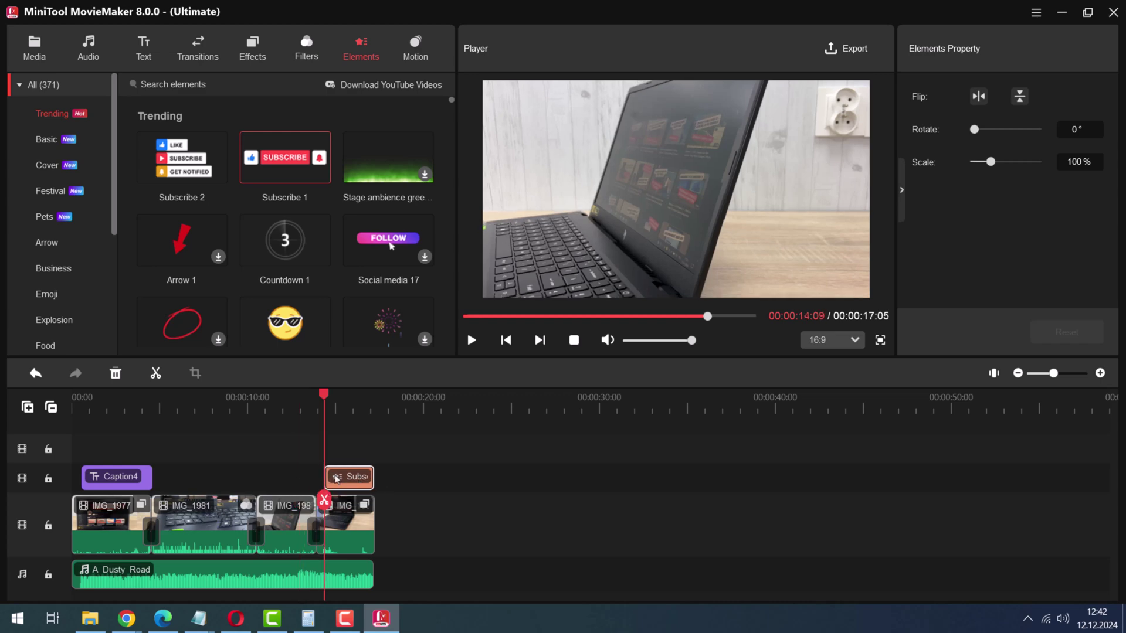
click(471, 340)
key(space)
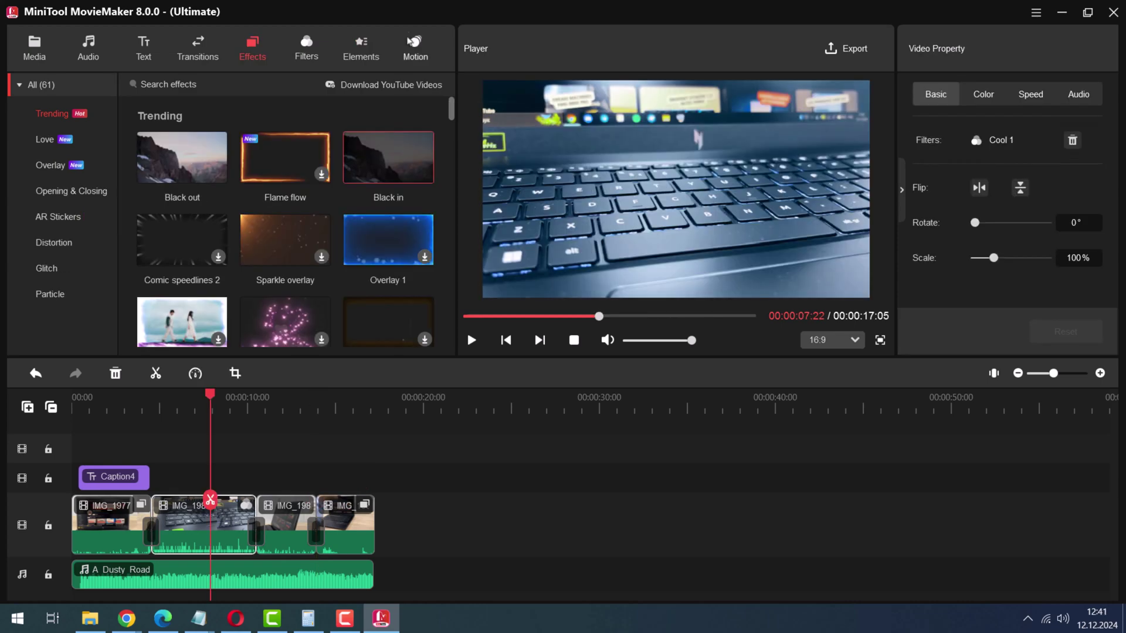
click(410, 50)
click(306, 49)
click(415, 49)
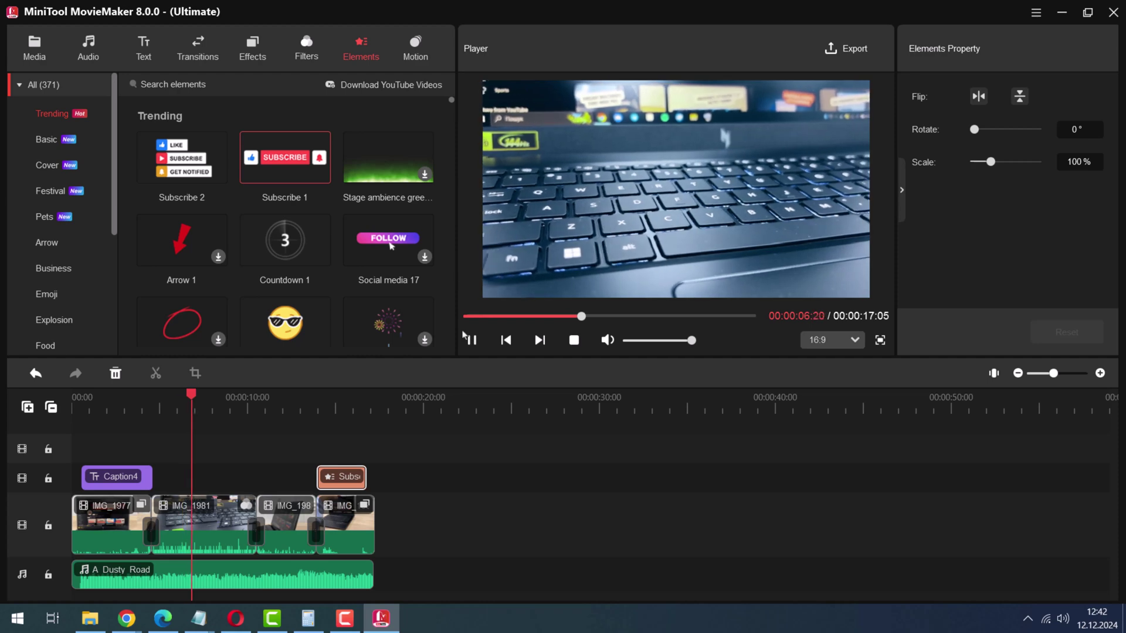
- Watch the edited video in full-screen preview and return to the editor
click(880, 340)
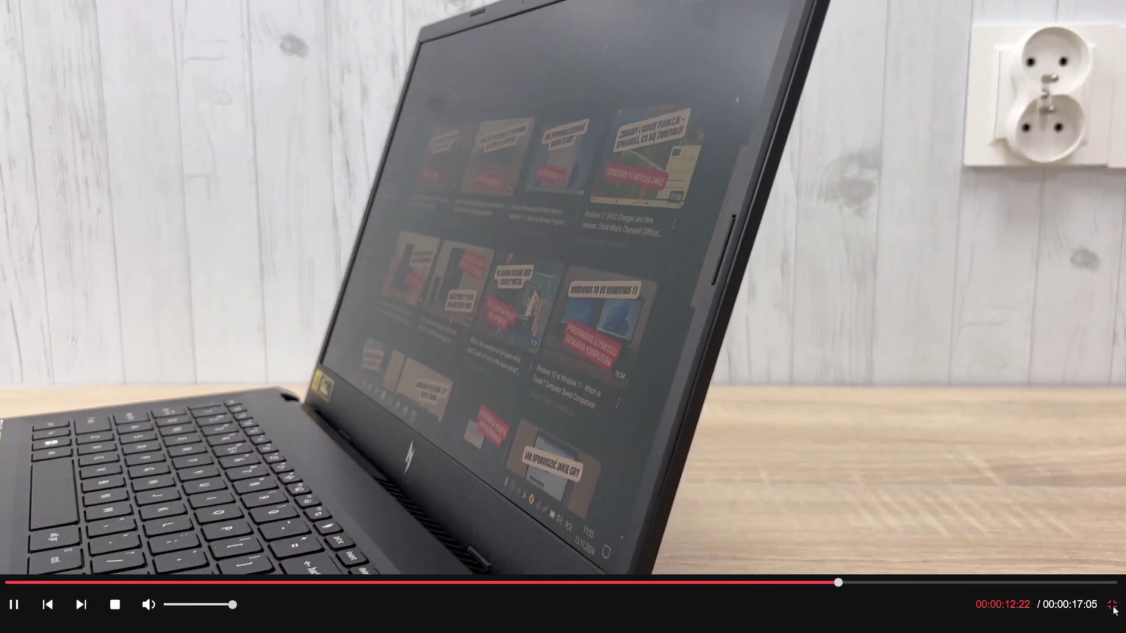
click(1112, 606)
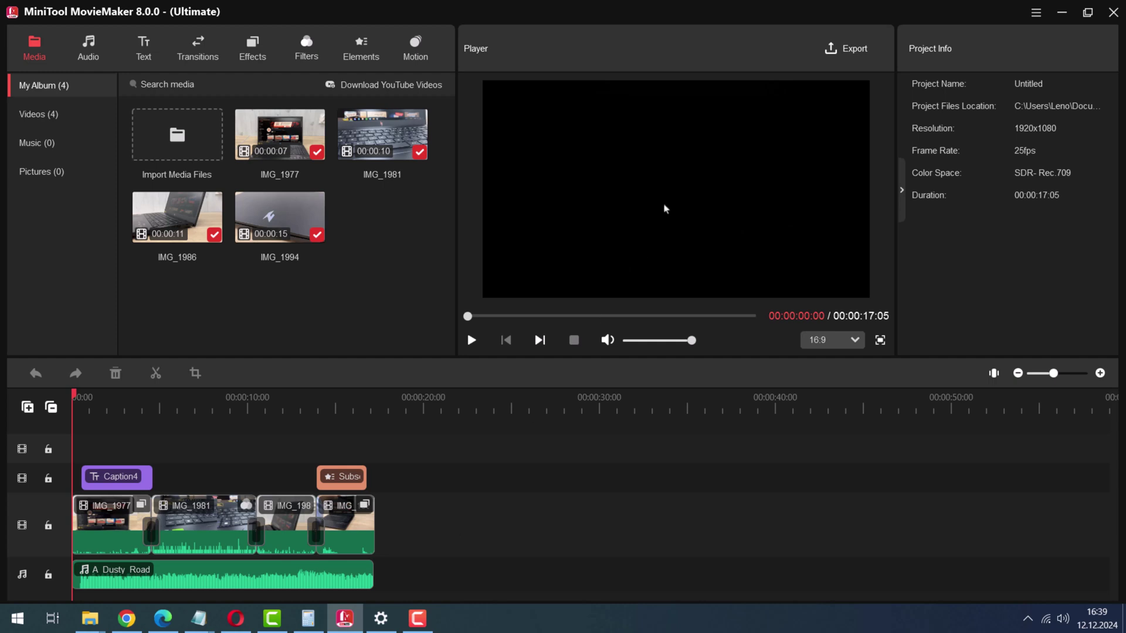
- Export My Movie as an MP4 at 3840x2160 resolution and 30 fps
click(843, 55)
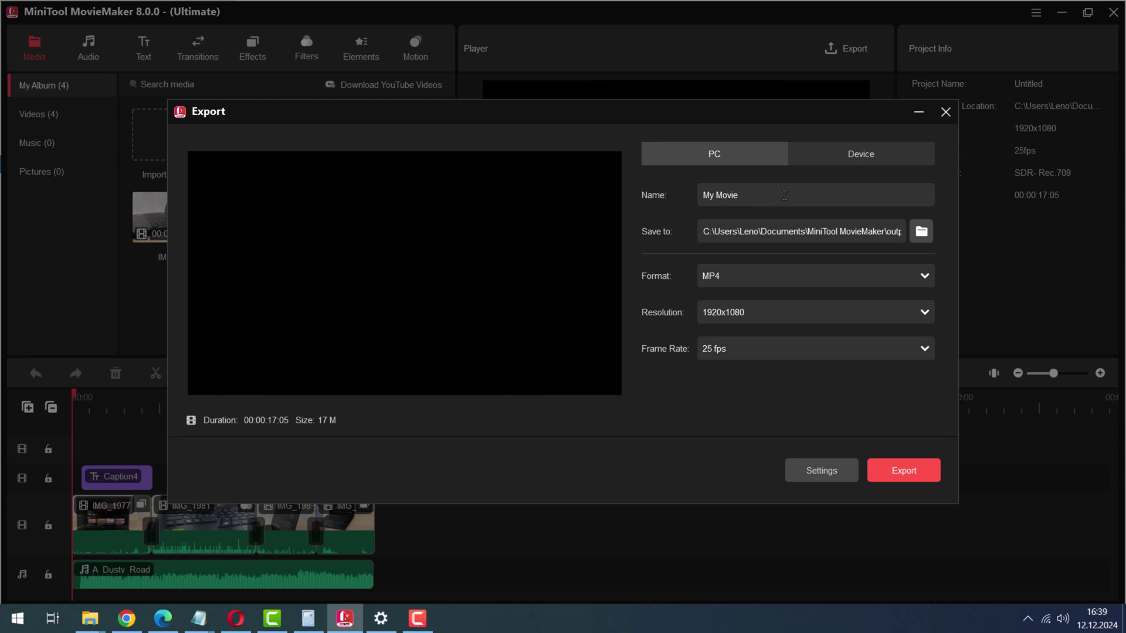
click(721, 277)
click(737, 298)
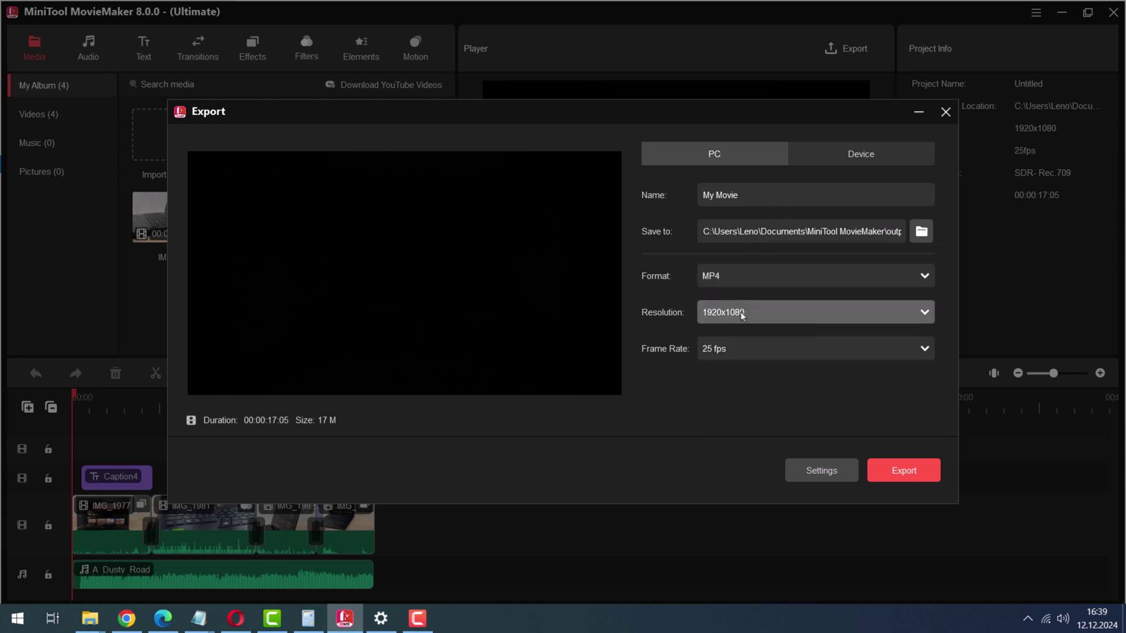
click(738, 312)
click(744, 334)
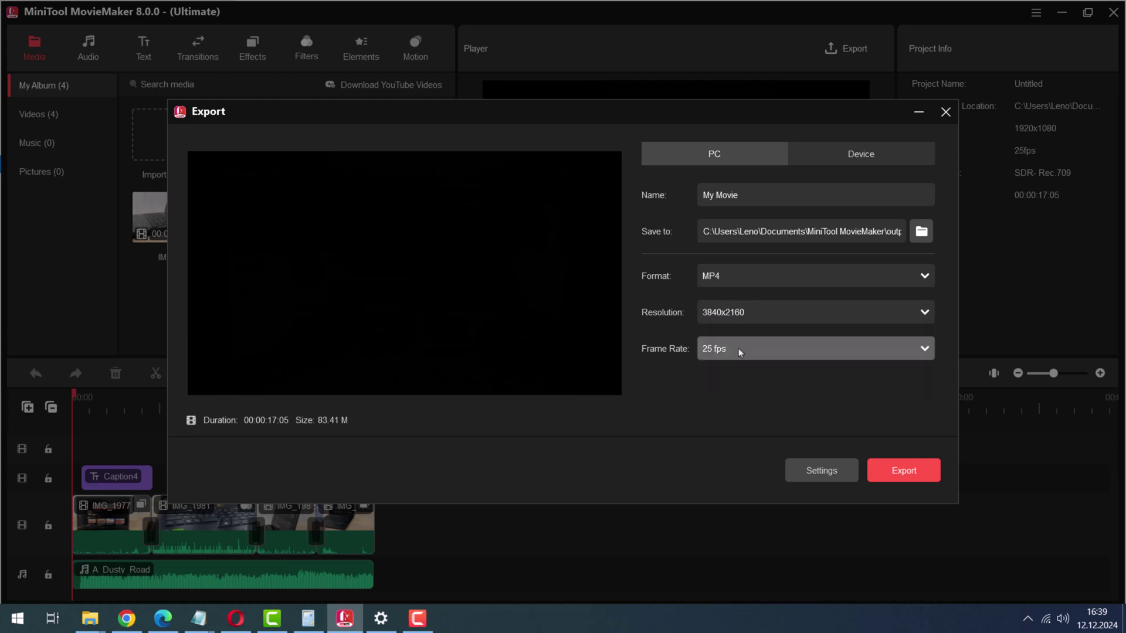
click(737, 348)
click(737, 405)
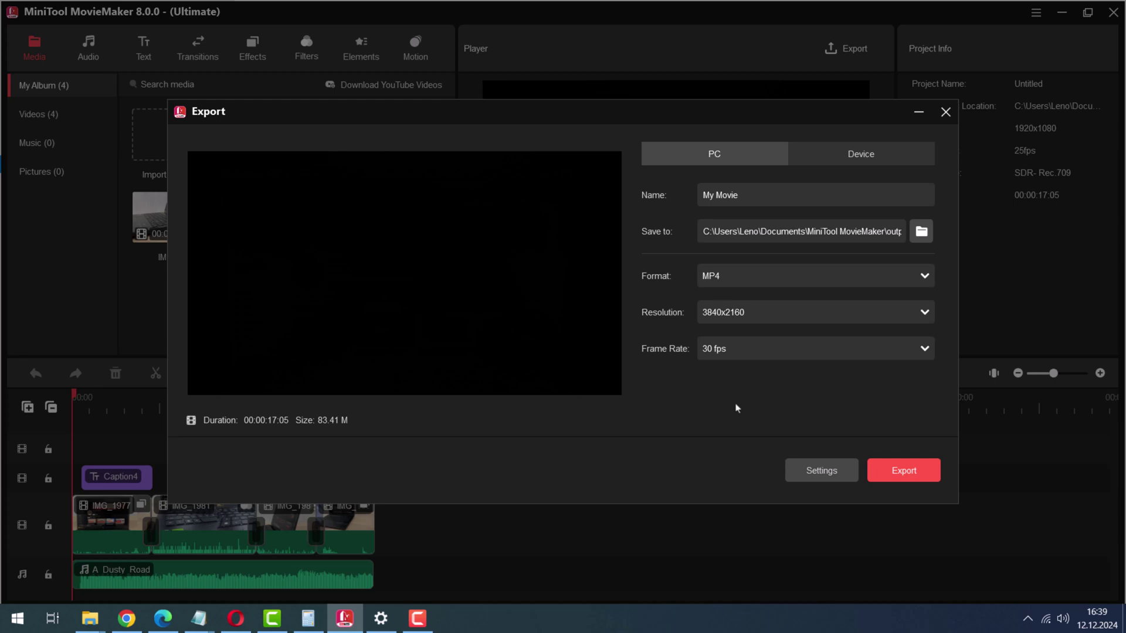
click(895, 460)
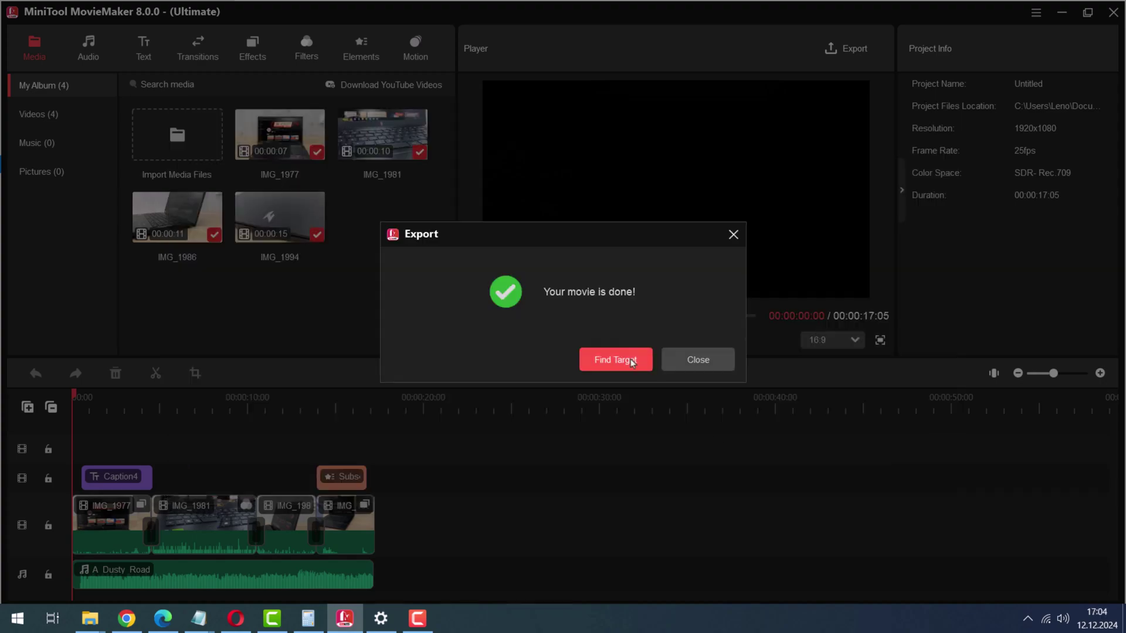
- Find the exported My Movie(3).mp4 in the output folder, play it in VLC media player and close the player
click(614, 359)
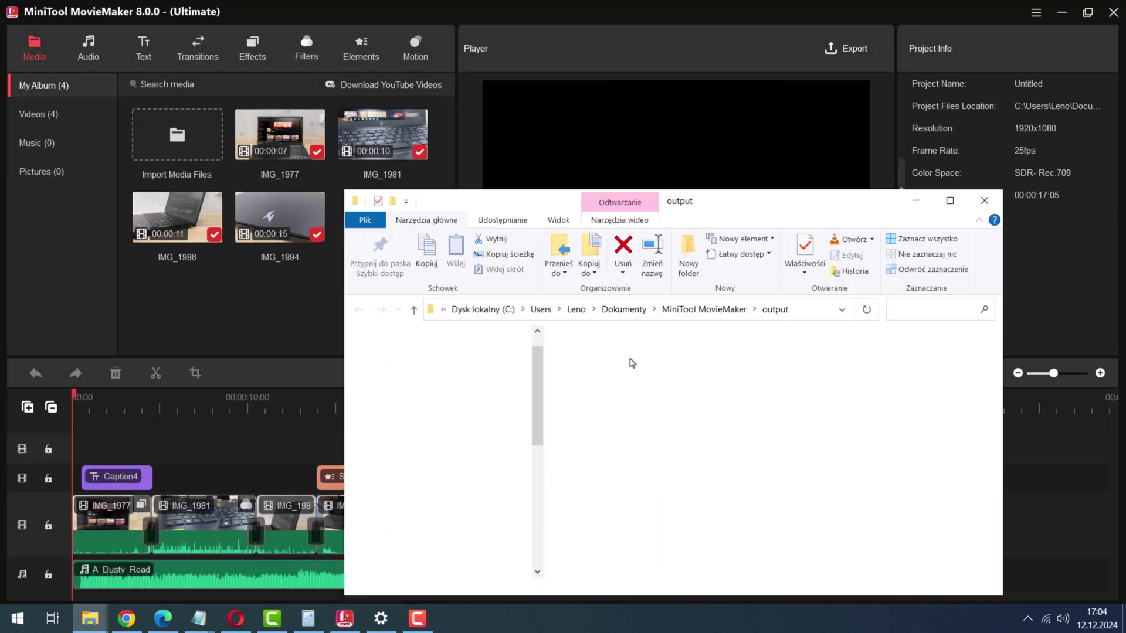
double_click(765, 385)
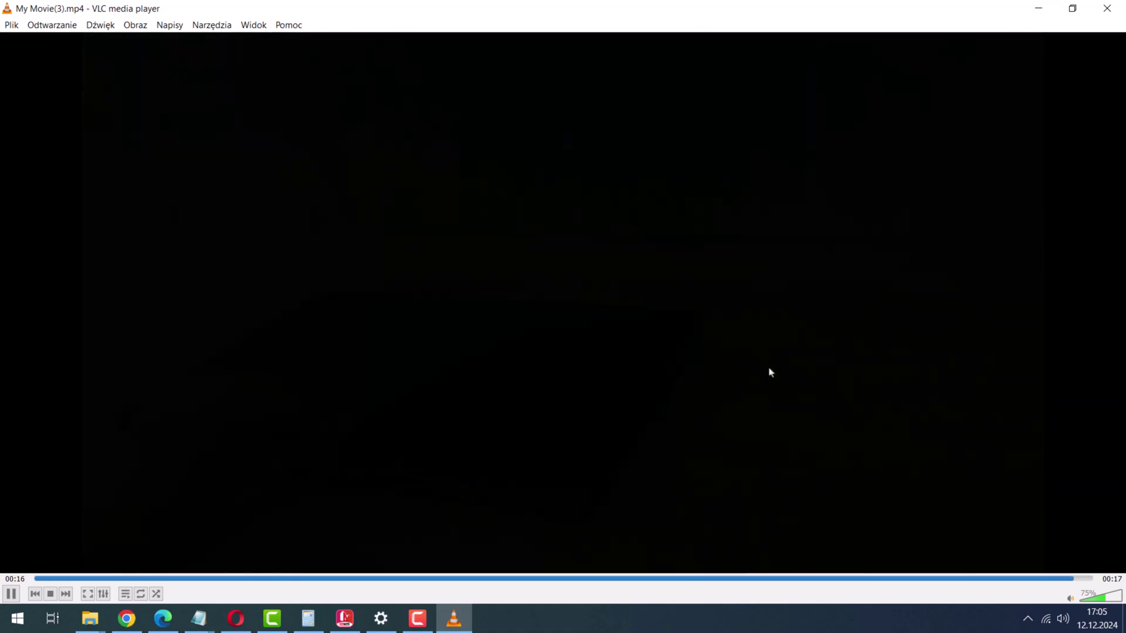
click(1121, 10)
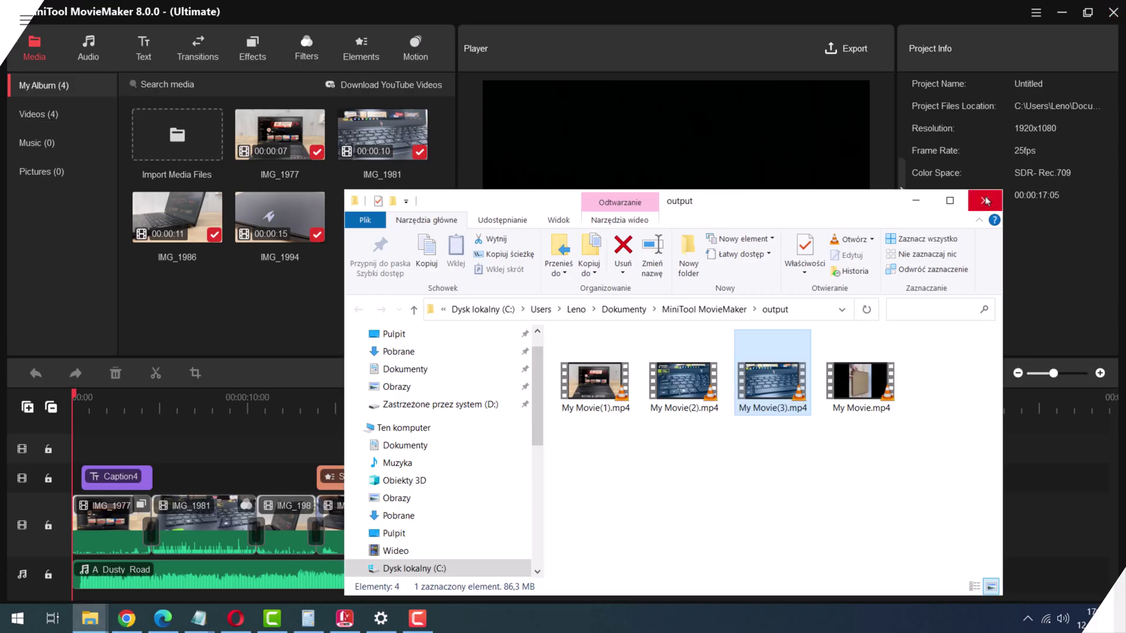